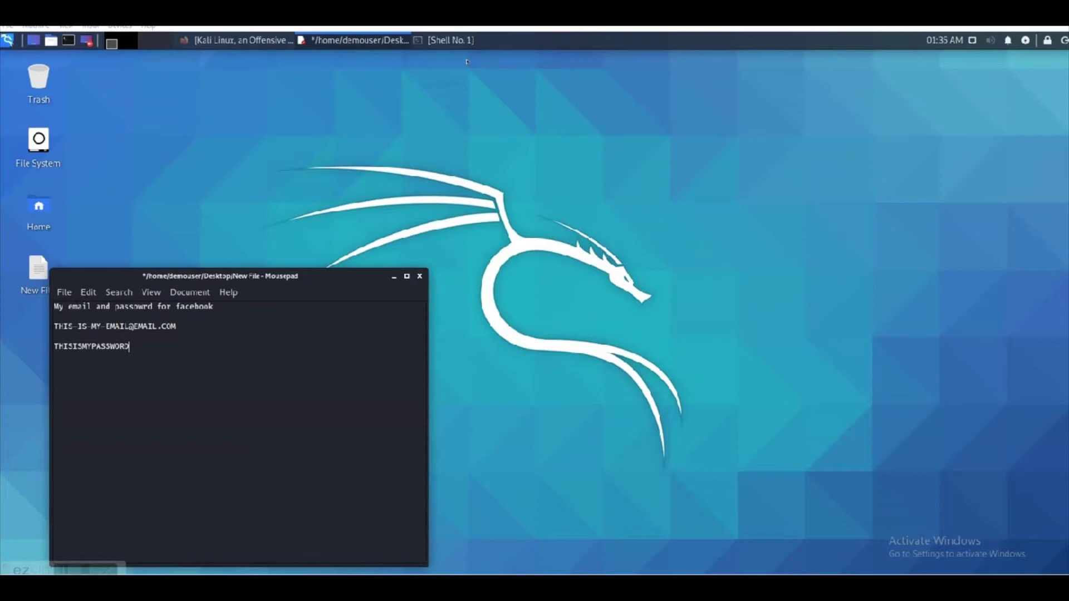
{"action": "left_click", "coordinate": [469, 42]}
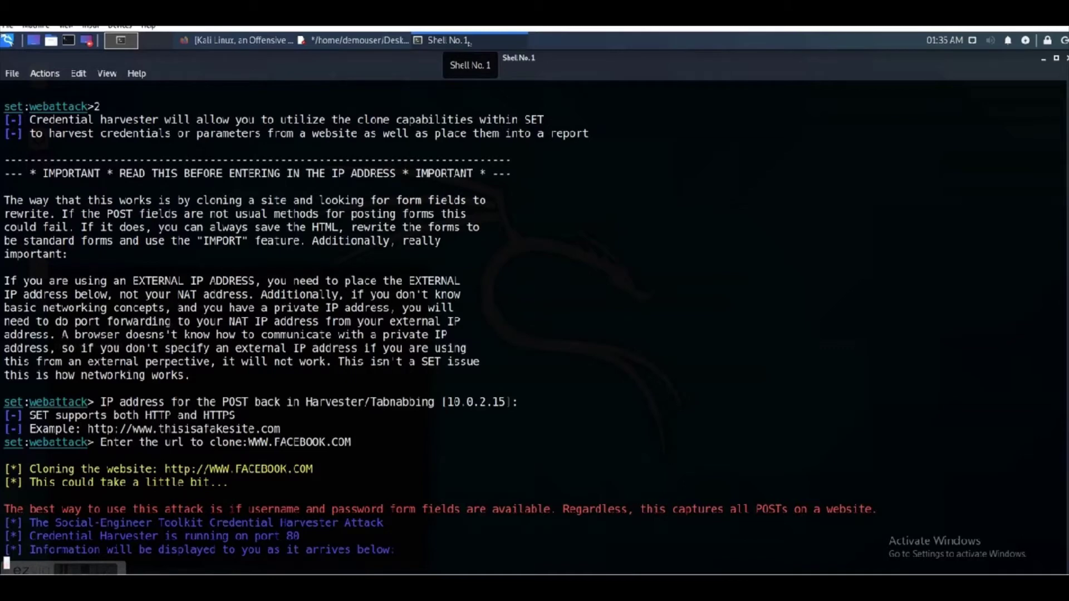
{"action": "left_click", "coordinate": [469, 42]}
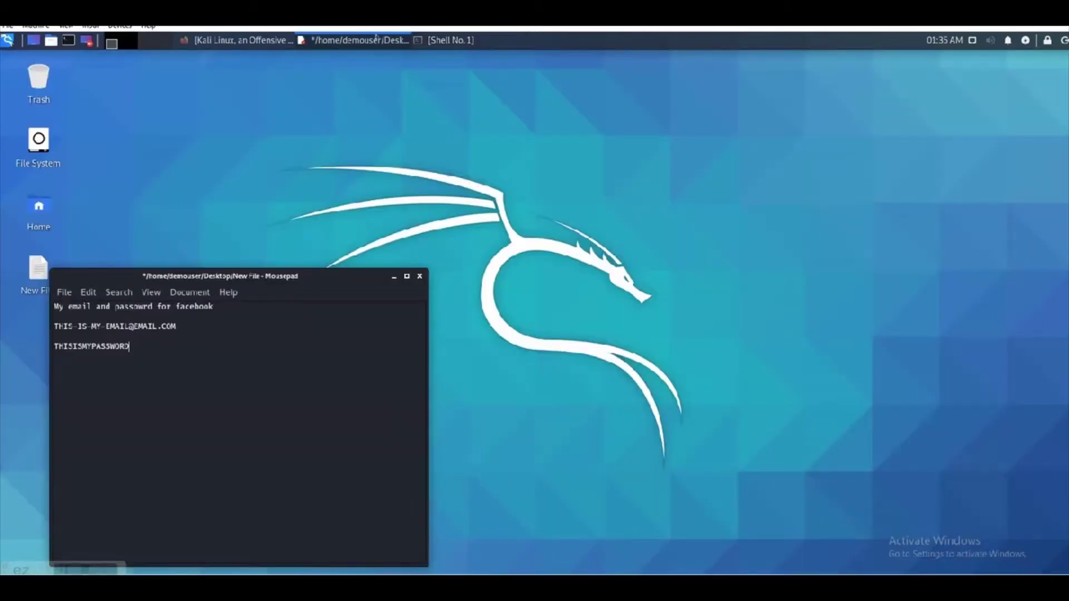
- Bring up Firefox and load the real Facebook login page at facebook.com
{"action": "left_click", "coordinate": [245, 40]}
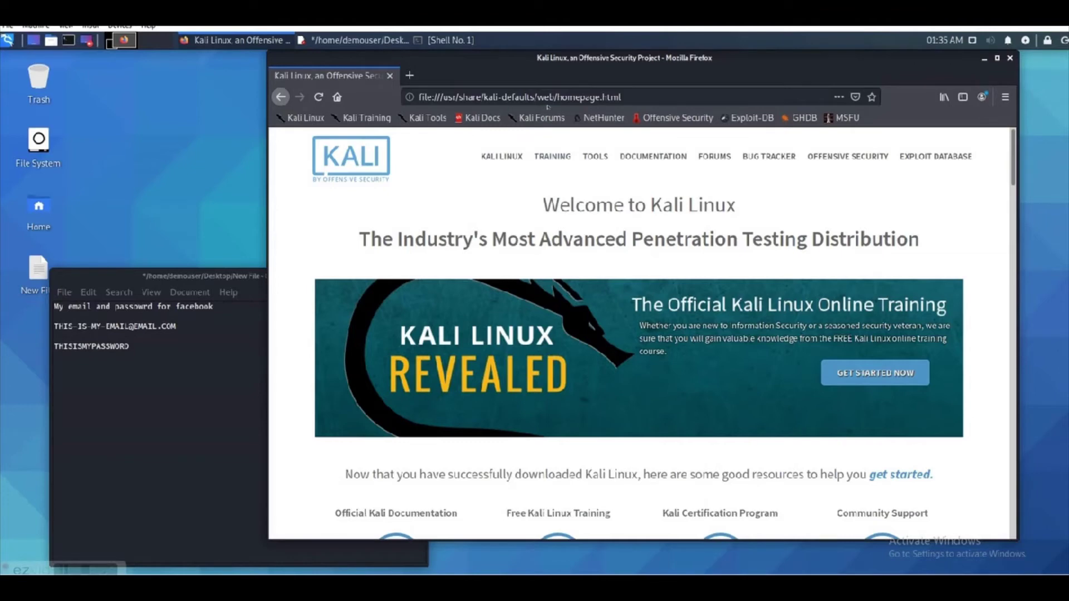
{"action": "left_click", "coordinate": [556, 97]}
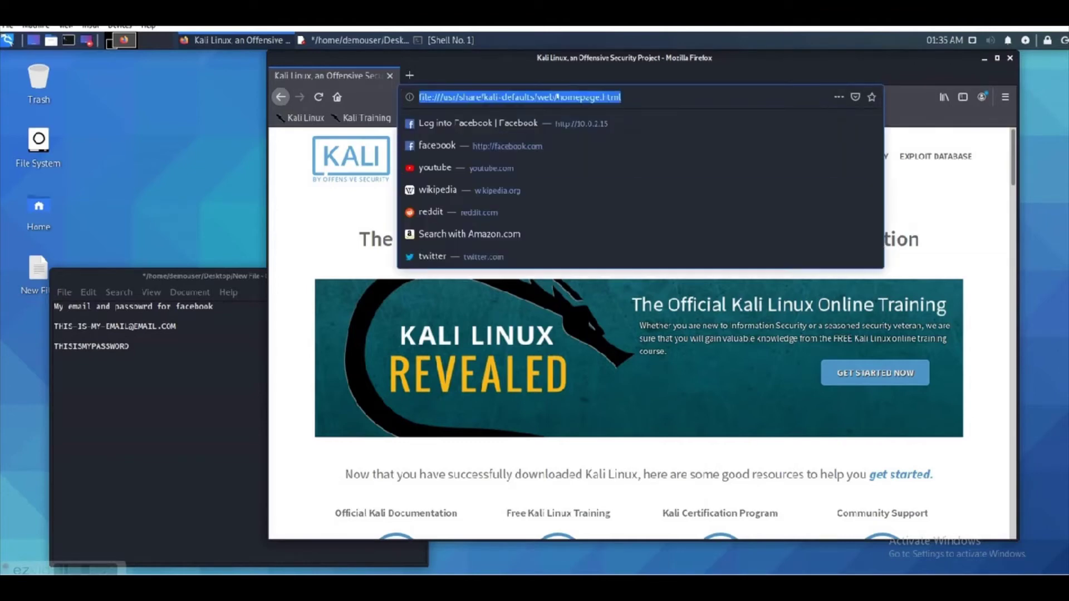
{"action": "type", "text": "facebook.com"}
{"action": "key", "text": "Return"}
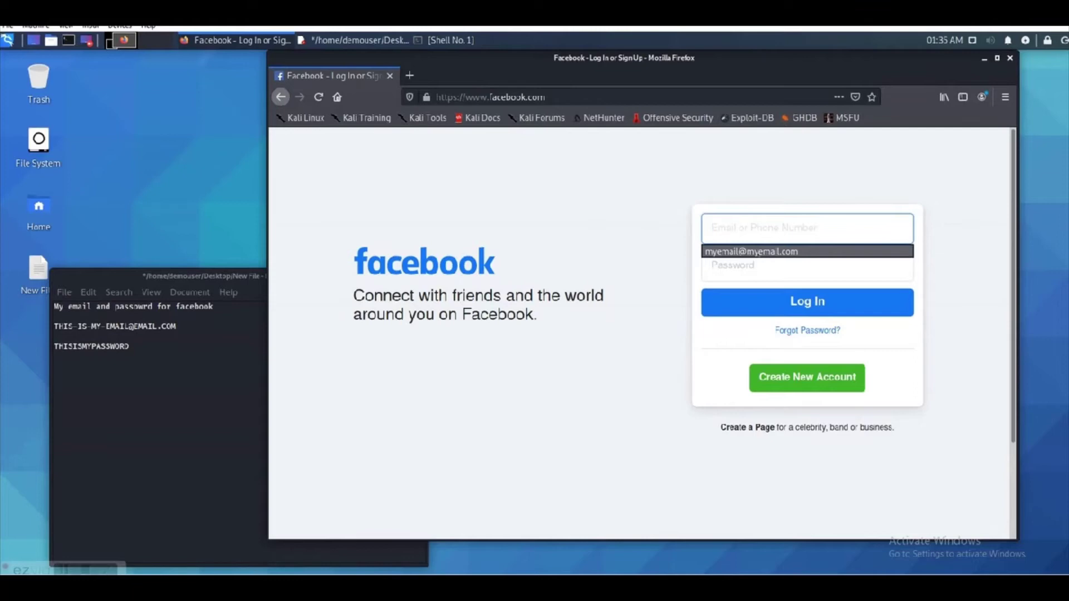
- Navigate Firefox to the cloned 'Log into Facebook' page served from 10.0.2.15
{"action": "left_click", "coordinate": [652, 230]}
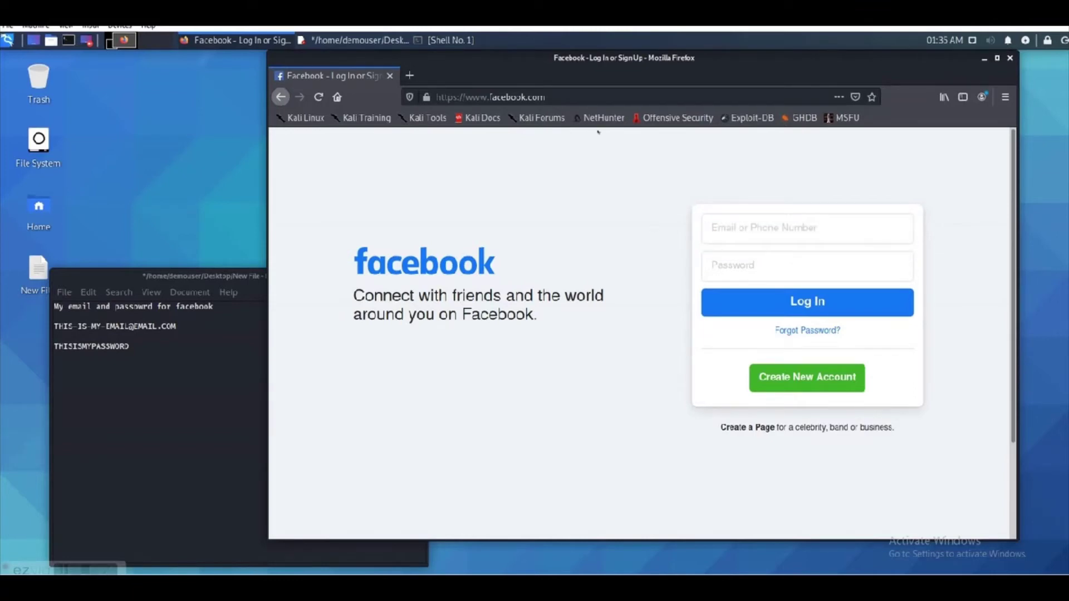
{"action": "left_click", "coordinate": [577, 90]}
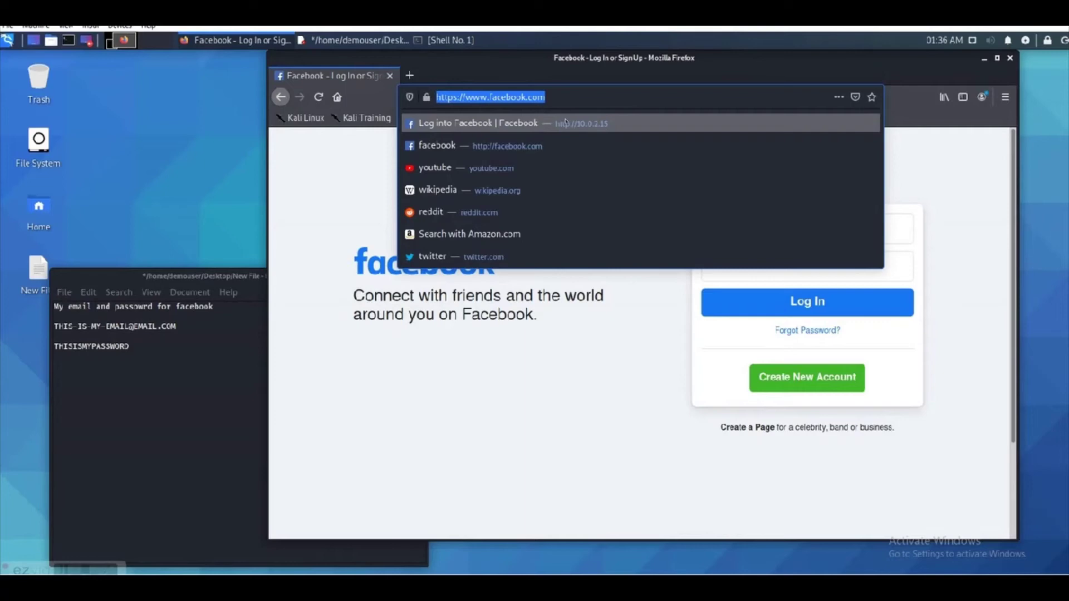
{"action": "left_click", "coordinate": [565, 123]}
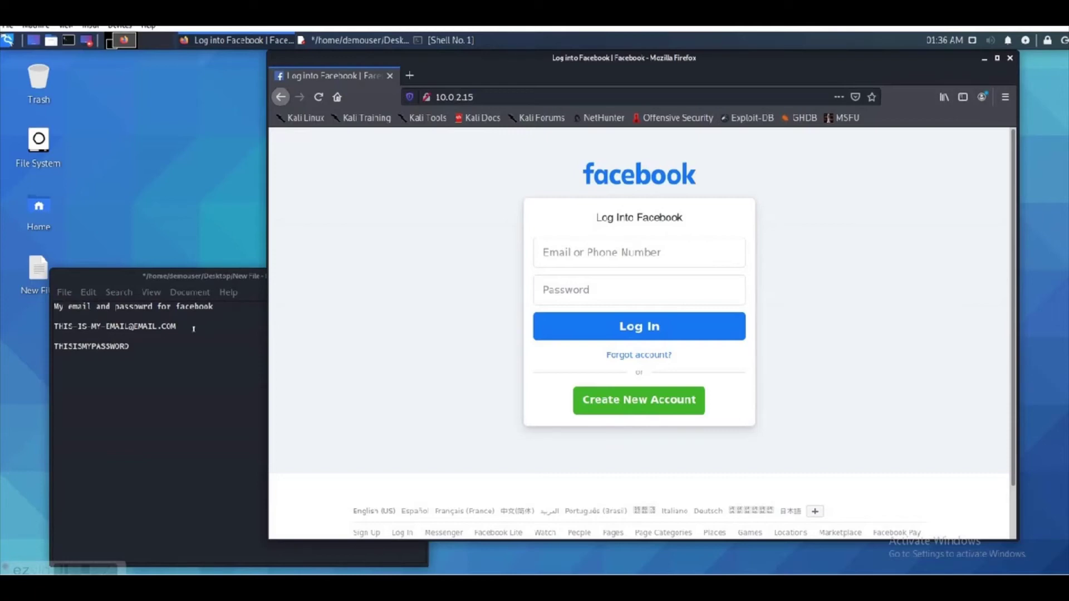
- Copy the noted email from Mousepad into the cloned page's email field
{"action": "left_click_drag", "start_coordinate": [193, 328], "coordinate": [56, 326]}
{"action": "key", "text": "ctrl+c"}
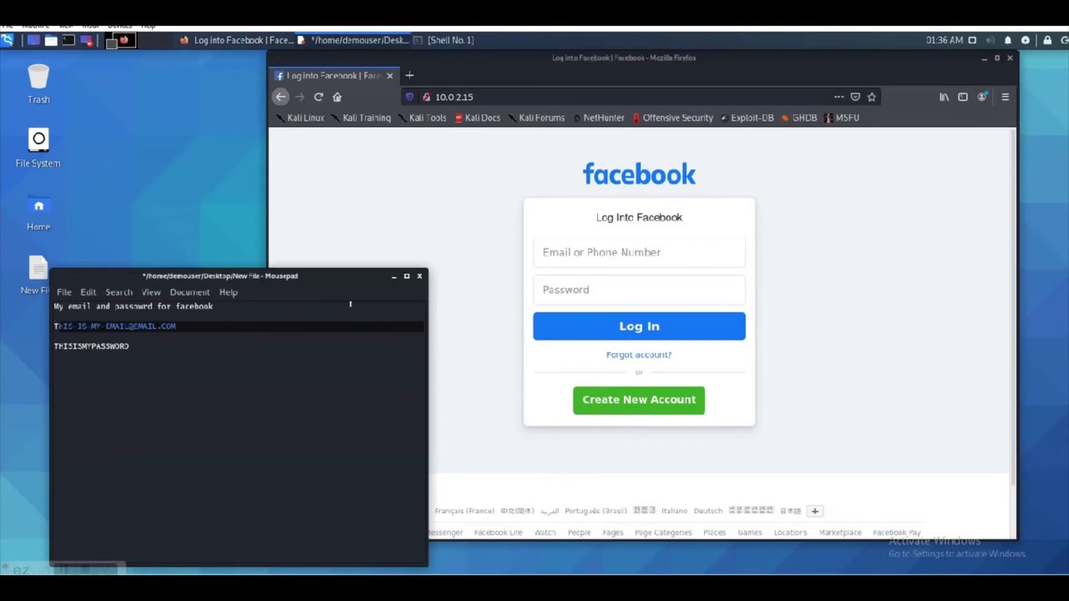
{"action": "key", "text": "alt+Tab"}
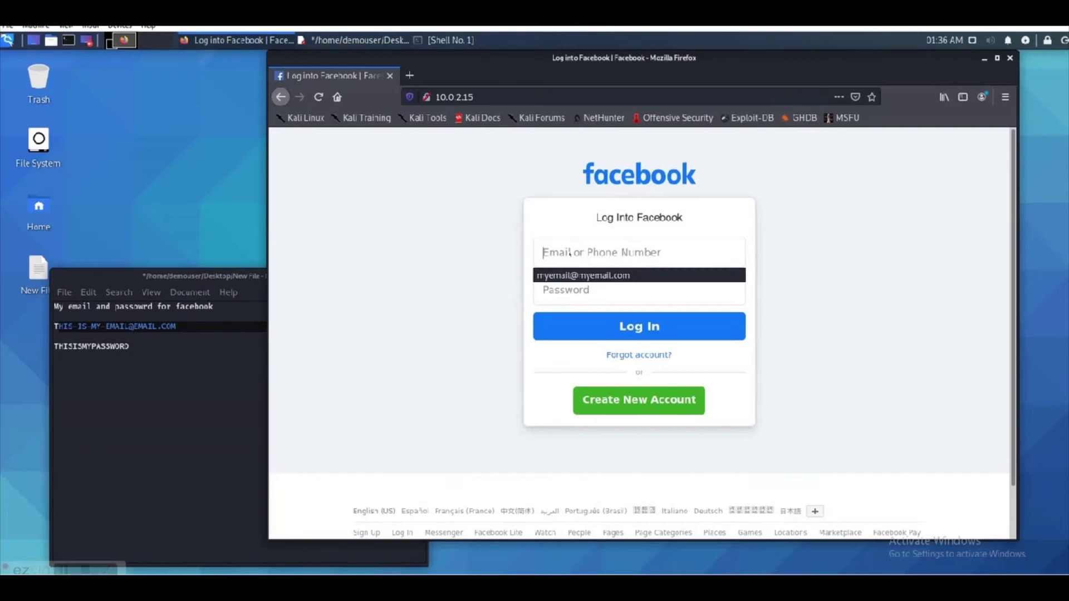
{"action": "key", "text": "ctrl+v"}
- Paste the noted password, submit the cloned login form, and dismiss the save-login prompt
{"action": "left_click", "coordinate": [163, 340]}
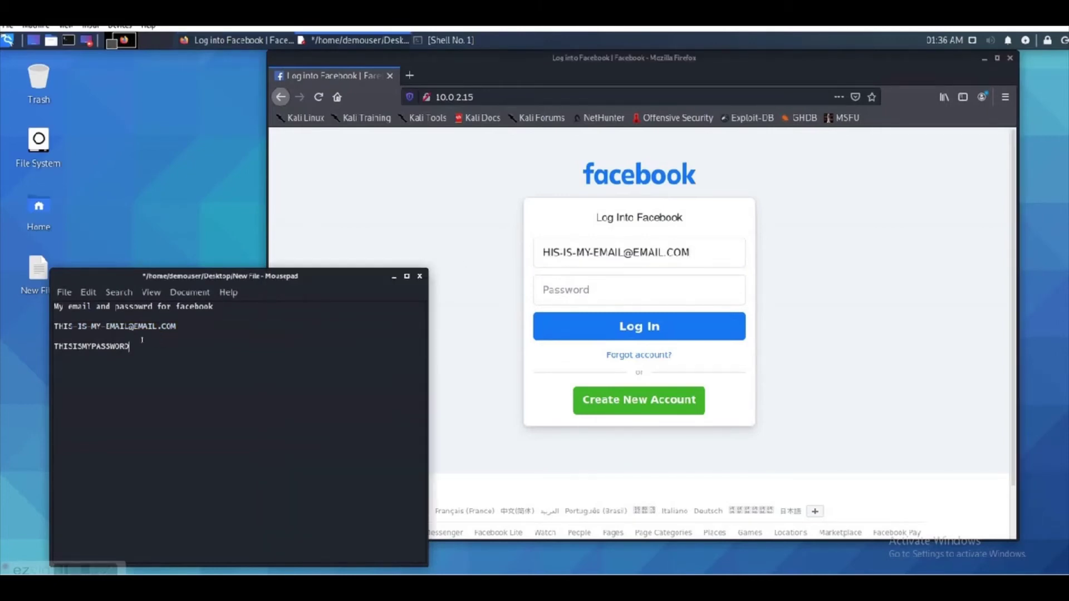
{"action": "left_click_drag", "start_coordinate": [163, 346], "coordinate": [26, 348]}
{"action": "key", "text": "alt+Tab"}
{"action": "key", "text": "ctrl+v"}
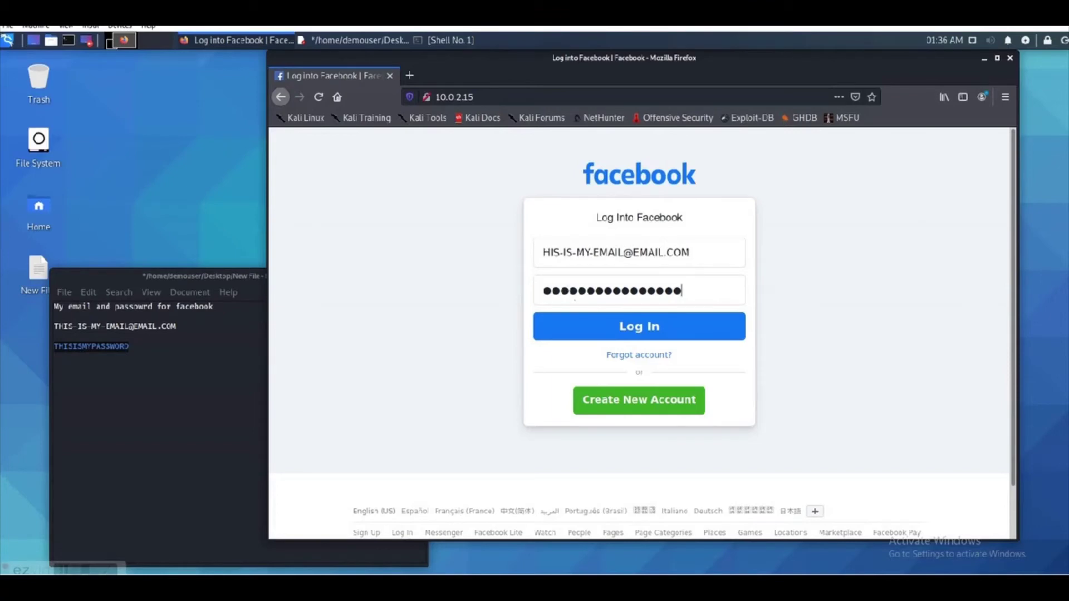
{"action": "left_click", "coordinate": [610, 326]}
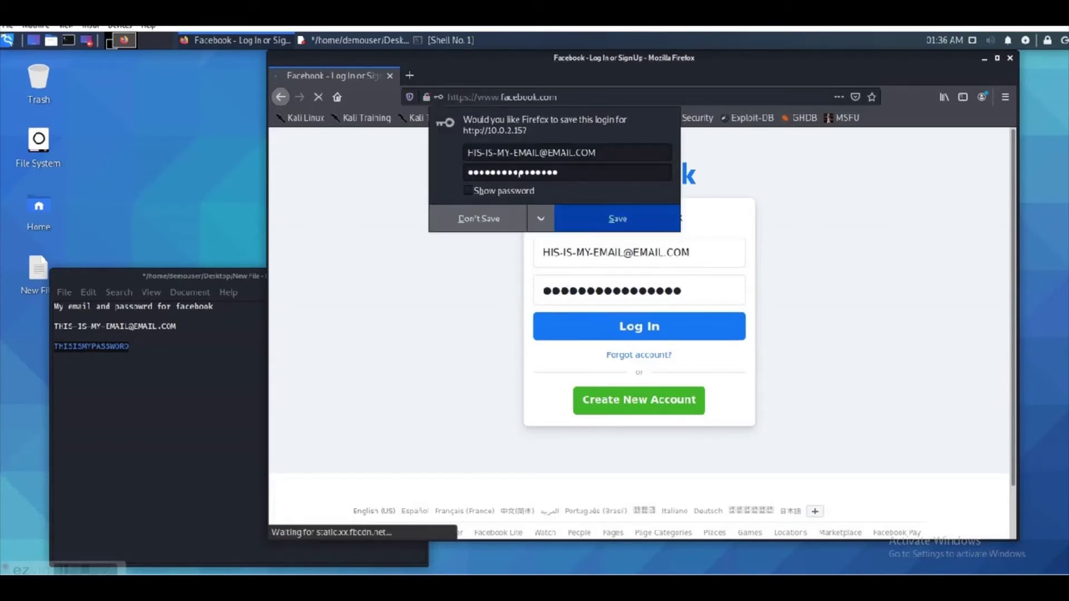
{"action": "left_click", "coordinate": [513, 226]}
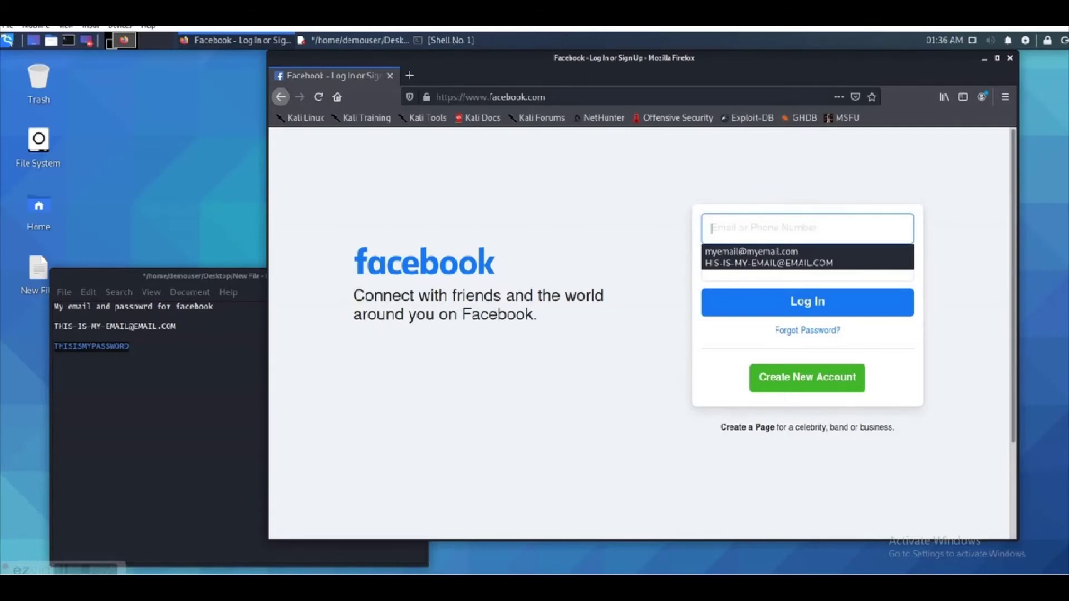
- Scroll the SET harvester terminal back to the captured email= and pass= lines
{"action": "left_click", "coordinate": [445, 40]}
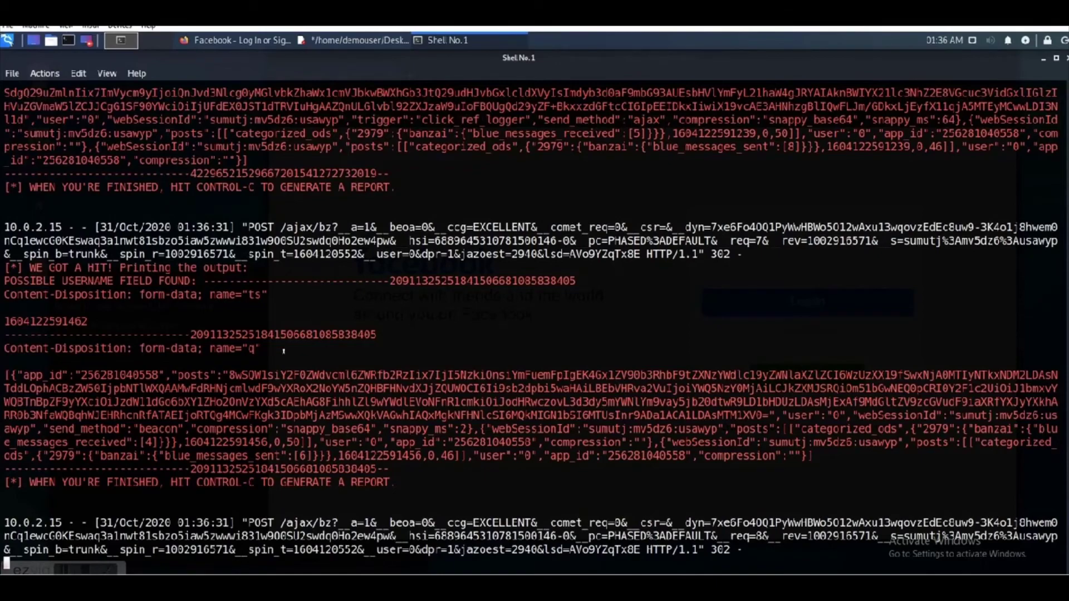
{"action": "scroll", "coordinate": [276, 350], "scroll_direction": "up", "scroll_amount": 5}
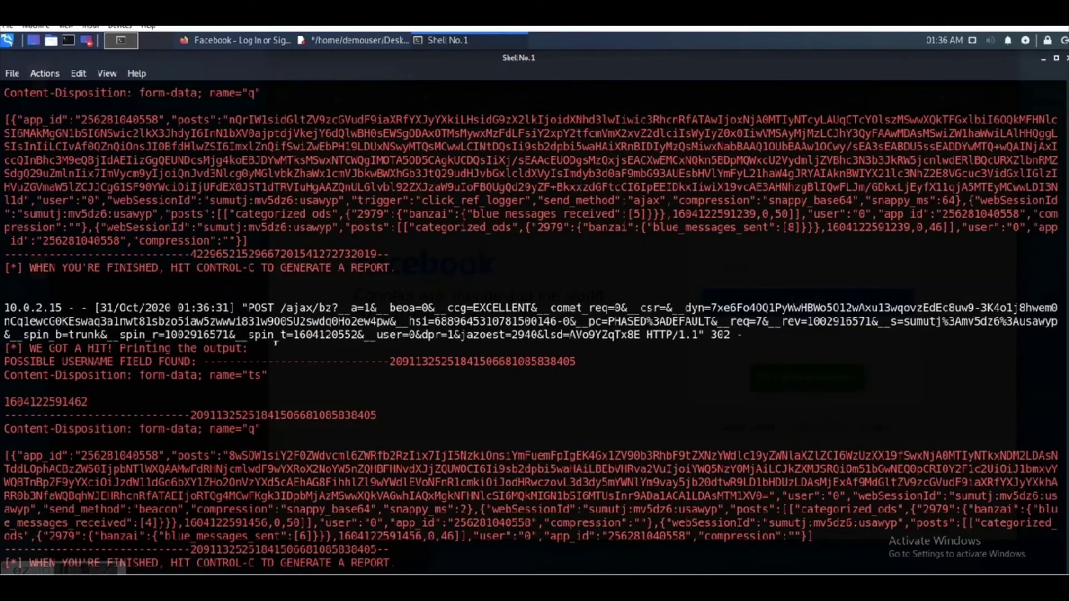
{"action": "scroll", "coordinate": [275, 350], "scroll_direction": "up", "scroll_amount": 5}
{"action": "scroll", "coordinate": [276, 350], "scroll_direction": "up", "scroll_amount": 5}
{"action": "scroll", "coordinate": [274, 345], "scroll_direction": "up", "scroll_amount": 5}
{"action": "scroll", "coordinate": [274, 345], "scroll_direction": "up", "scroll_amount": 1}
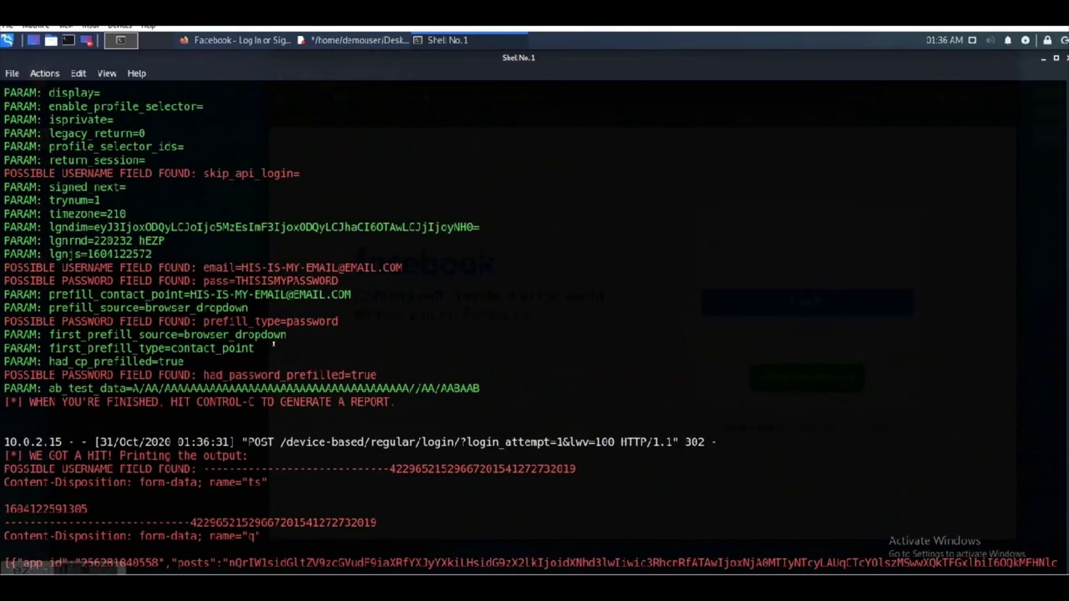
{"action": "scroll", "coordinate": [273, 344], "scroll_direction": "up", "scroll_amount": 1}
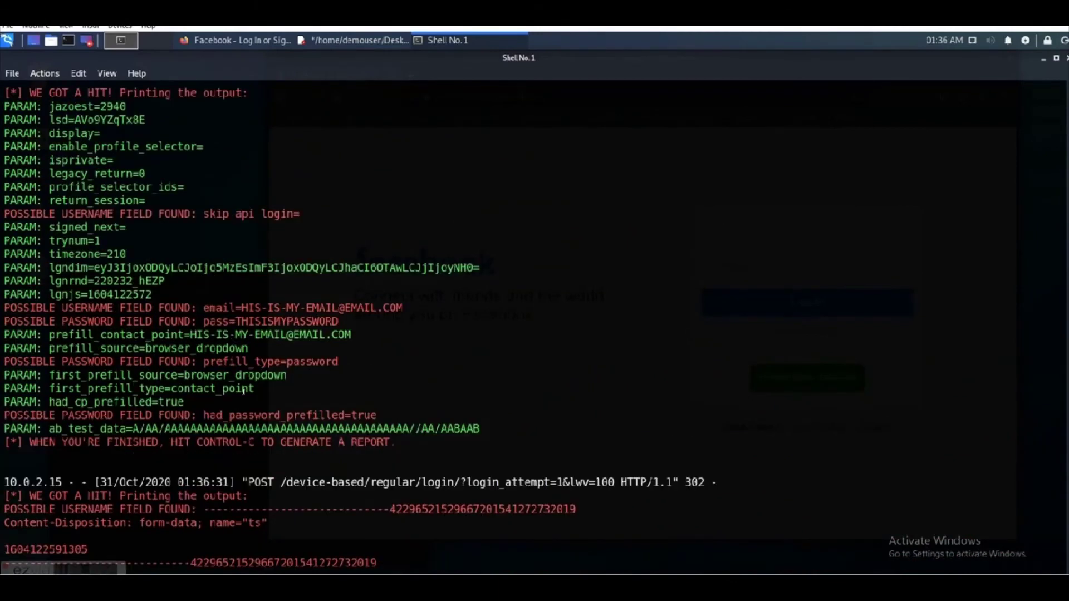
{"action": "left_click", "coordinate": [328, 41]}
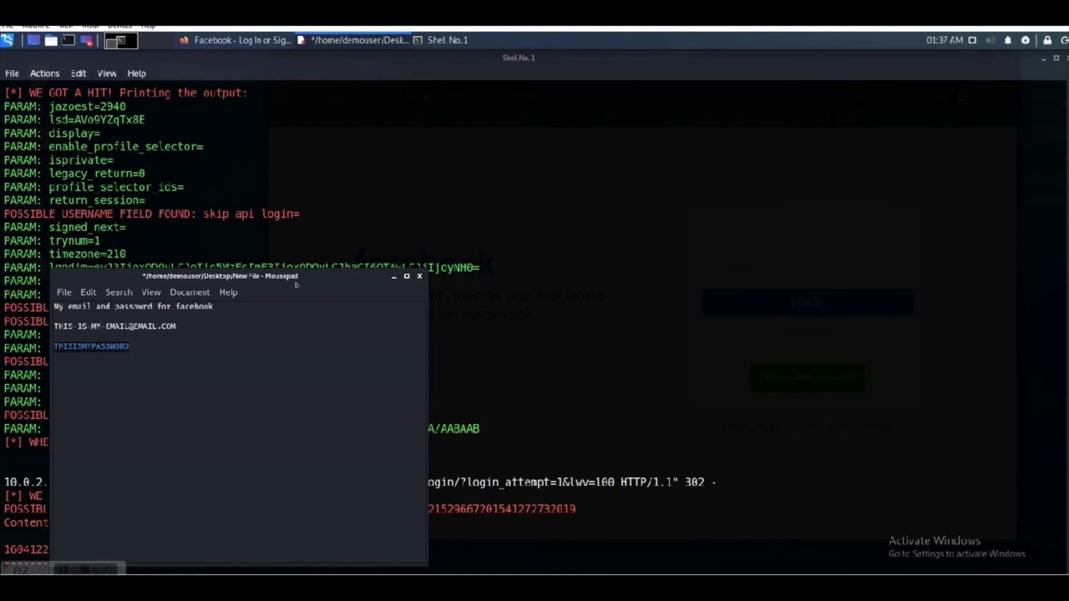
- Drag the Mousepad credentials note to the right, beside the terminal's captured credentials
{"action": "mouse_move", "coordinate": [304, 277]}
{"action": "left_mouse_down"}
{"action": "mouse_move", "coordinate": [688, 245]}
{"action": "mouse_move", "coordinate": [707, 266]}
{"action": "left_mouse_up"}
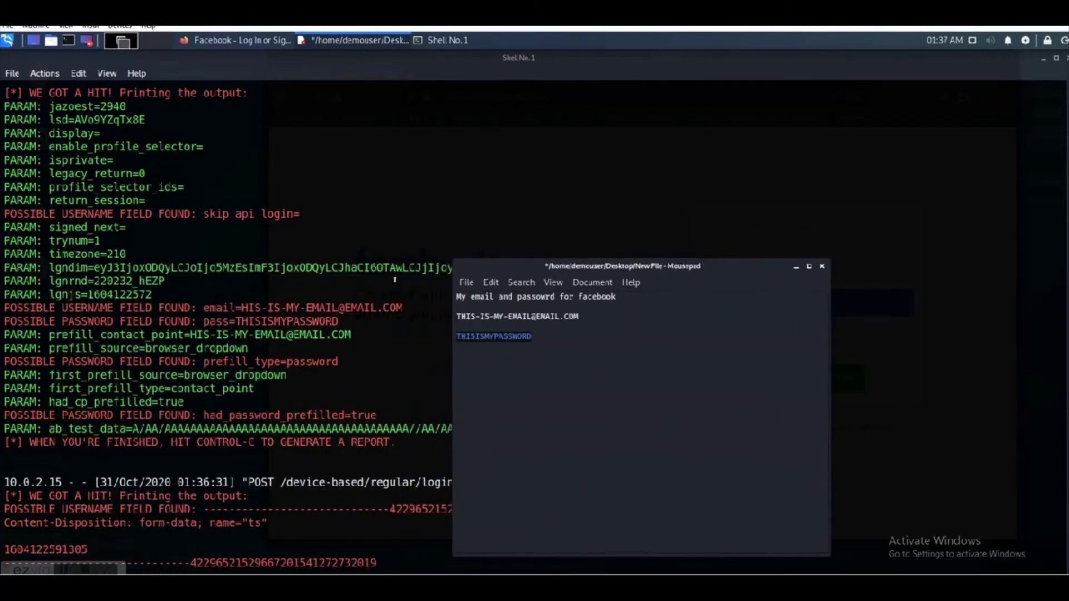